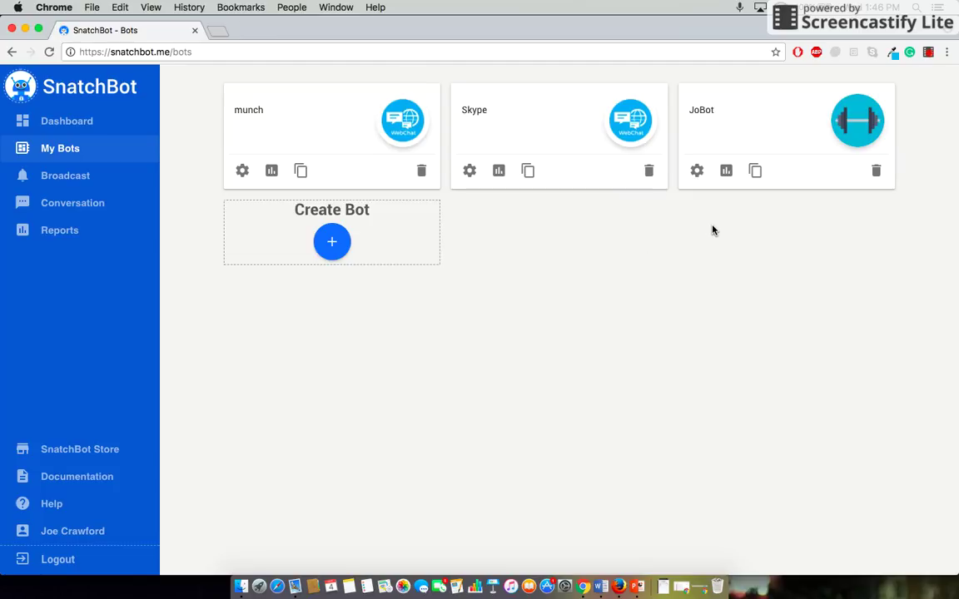
- Open JoBot's bot builder and bring up Appointment1, which asks which day to book
left_click(695, 169)
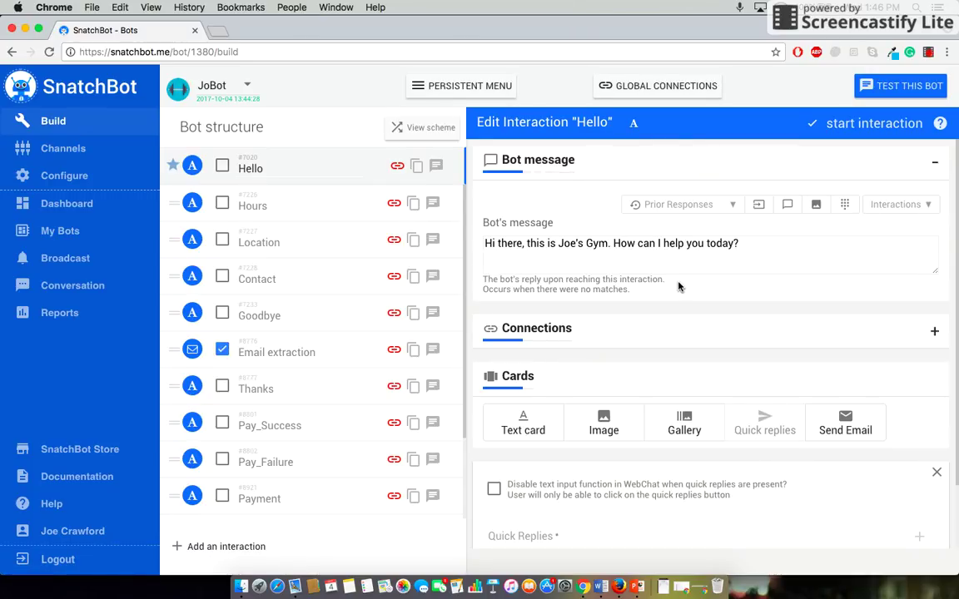
scroll(679, 286, "down", 2)
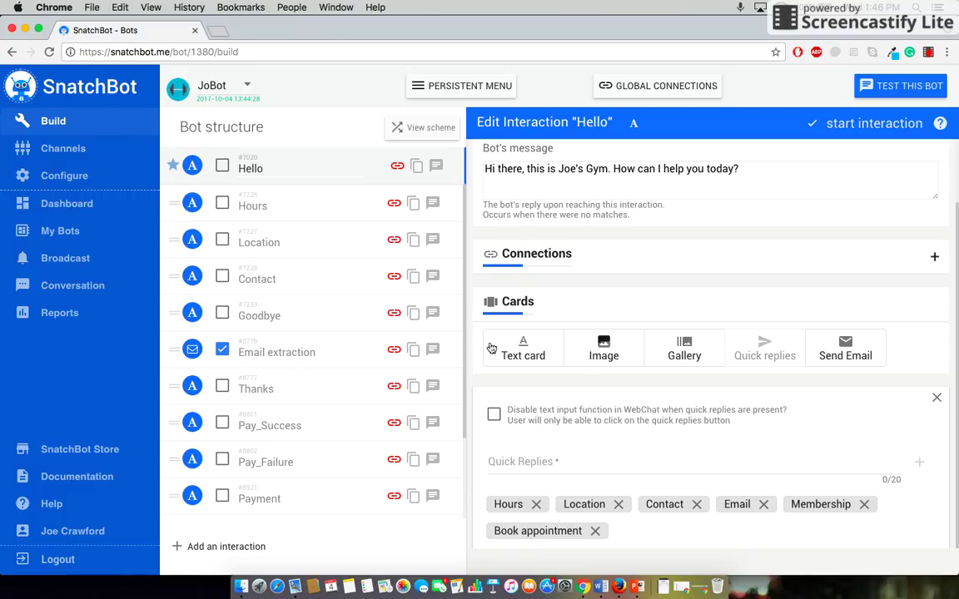
scroll(363, 360, "down", 3)
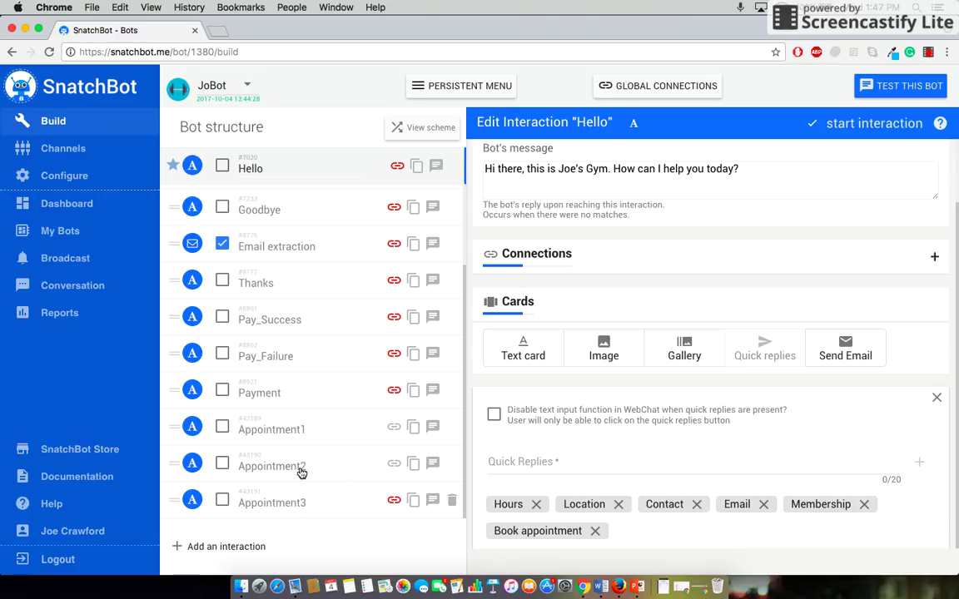
left_click(308, 430)
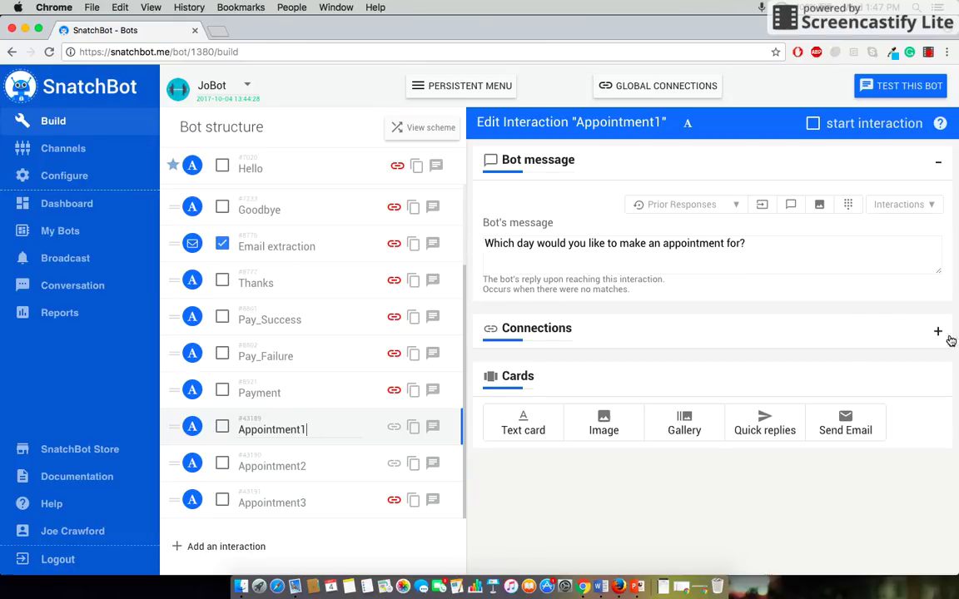
- Verify Appointment1's fallback is Appointment2, then open Appointment2 for editing
left_click(938, 333)
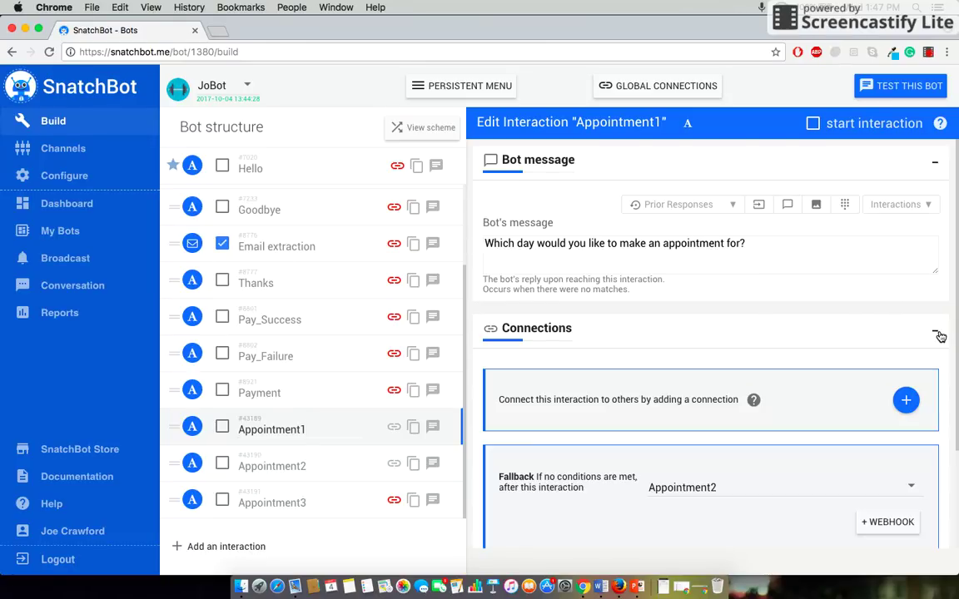
scroll(662, 213, "down", 2)
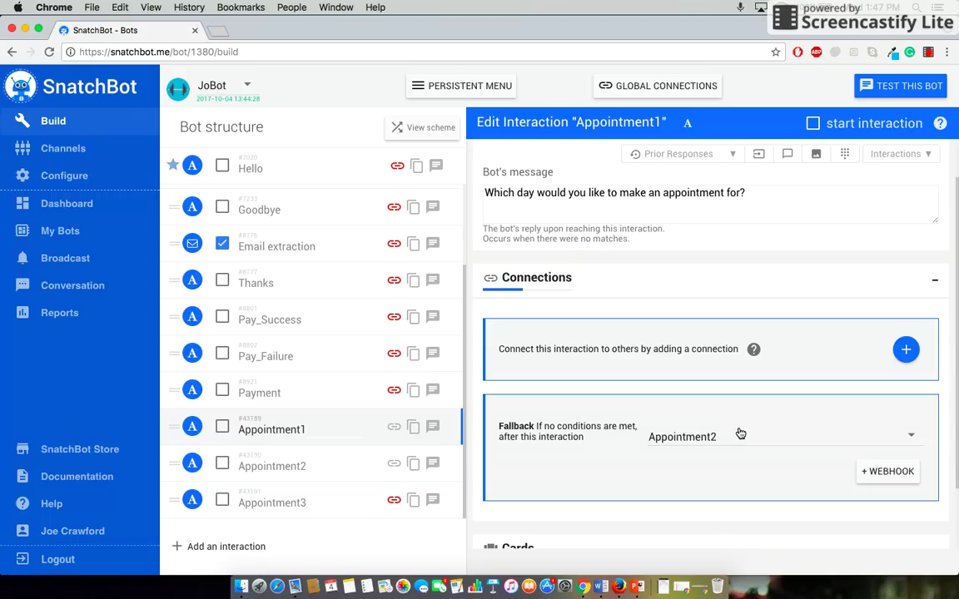
left_click(256, 466)
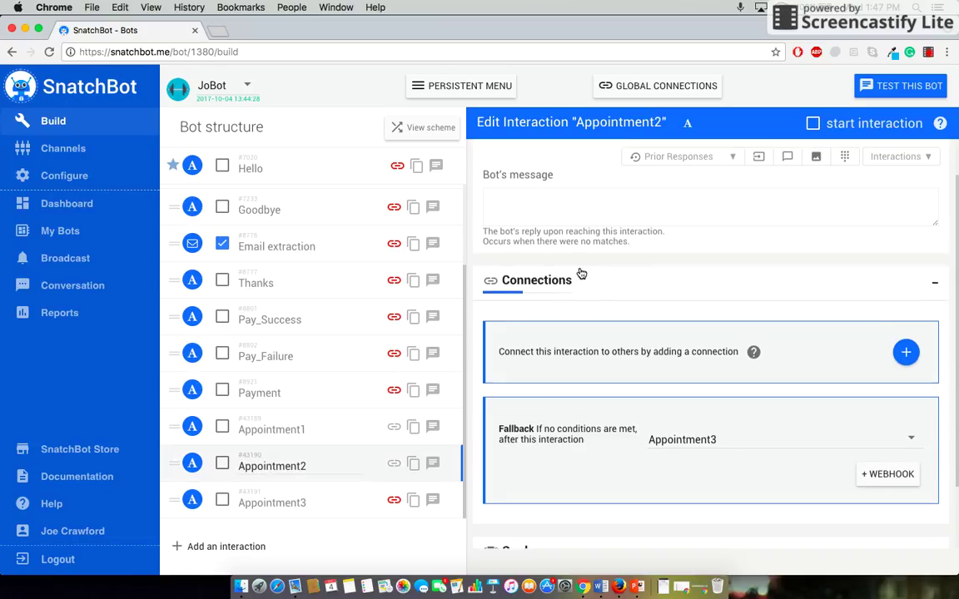
- Insert a Prior Responses Response Text placeholder into Appointment2's bot message
scroll(581, 274, "up", 1)
left_click(549, 244)
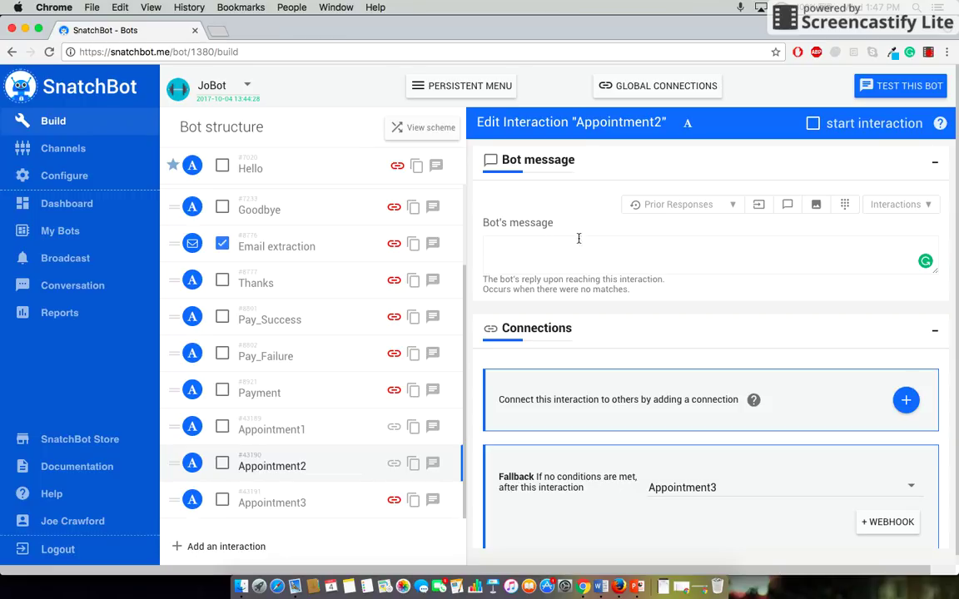
left_click(667, 212)
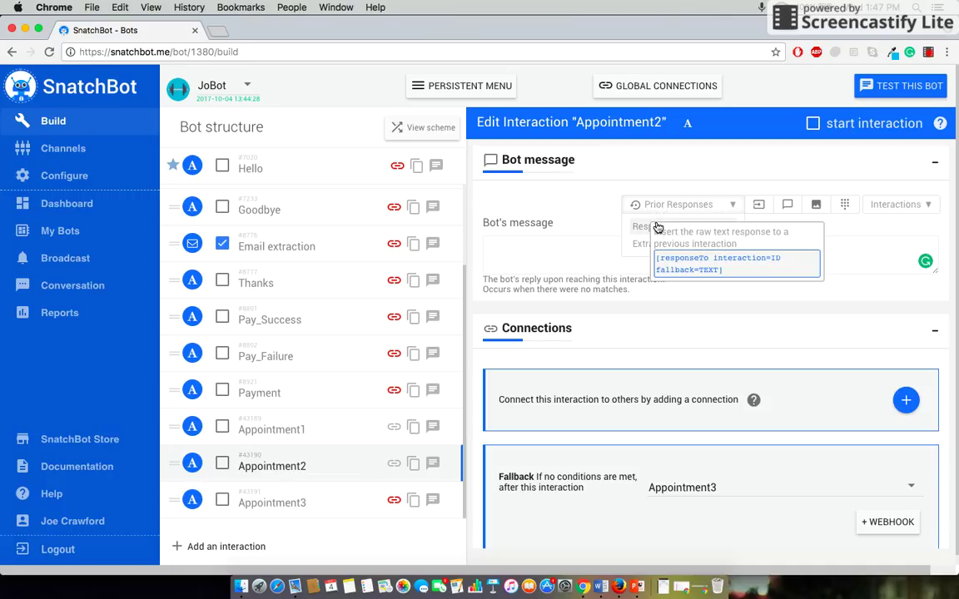
left_click(653, 232)
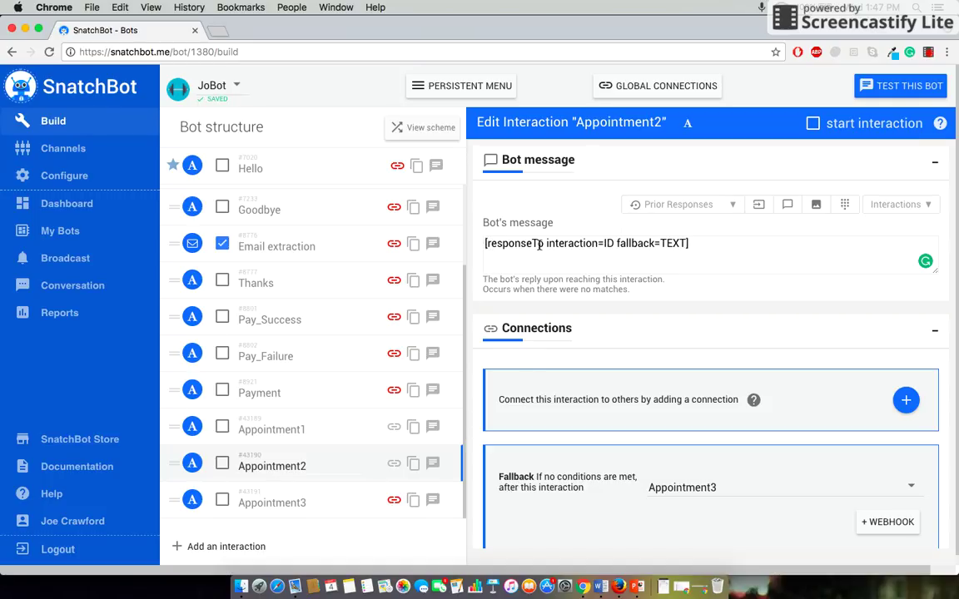
- Point the placeholder at Appointment1's id 43189 and begin clearing its TEXT fallback
left_click(614, 243)
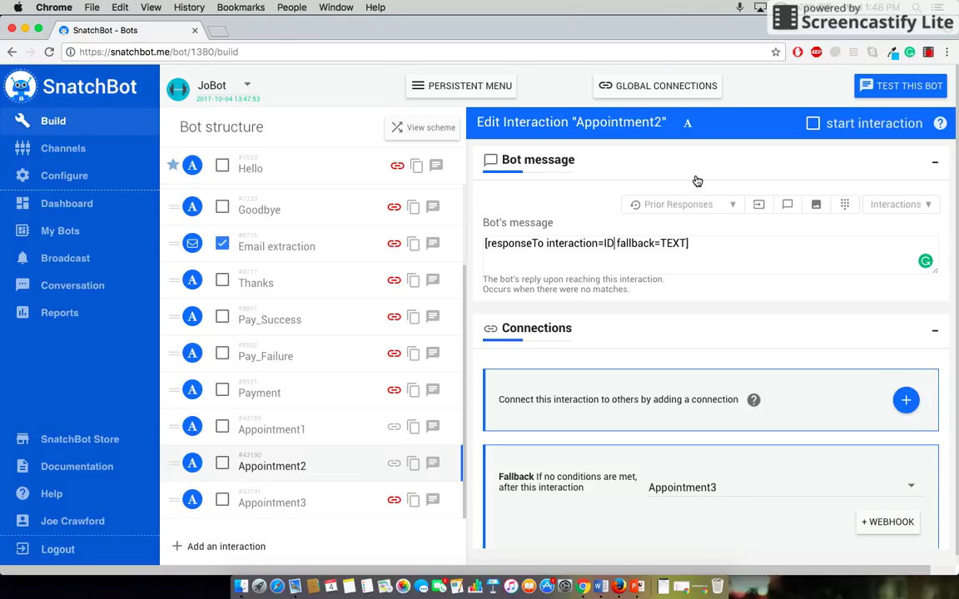
key("BackSpace")
key("BackSpace")
left_click(917, 210)
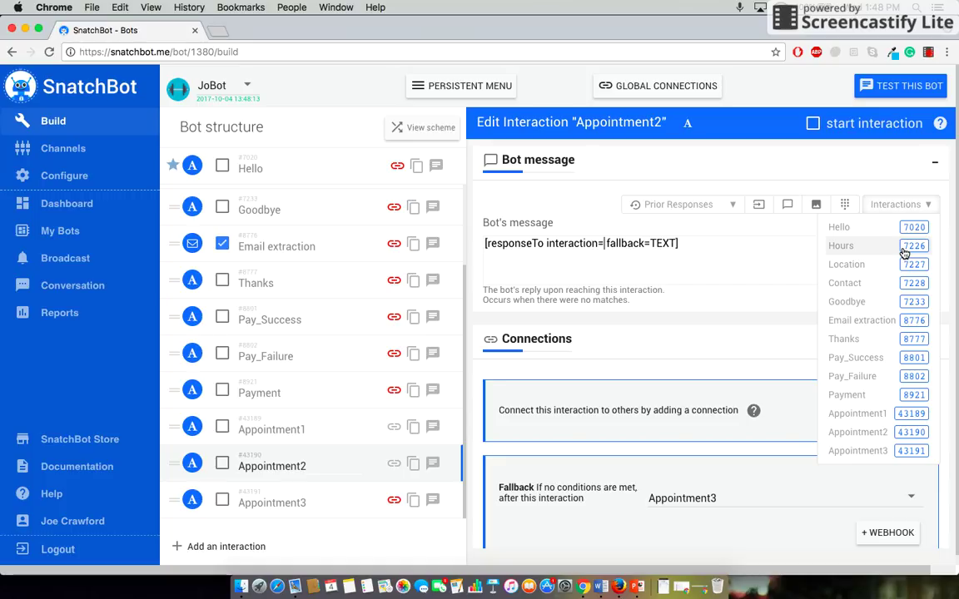
left_click(885, 418)
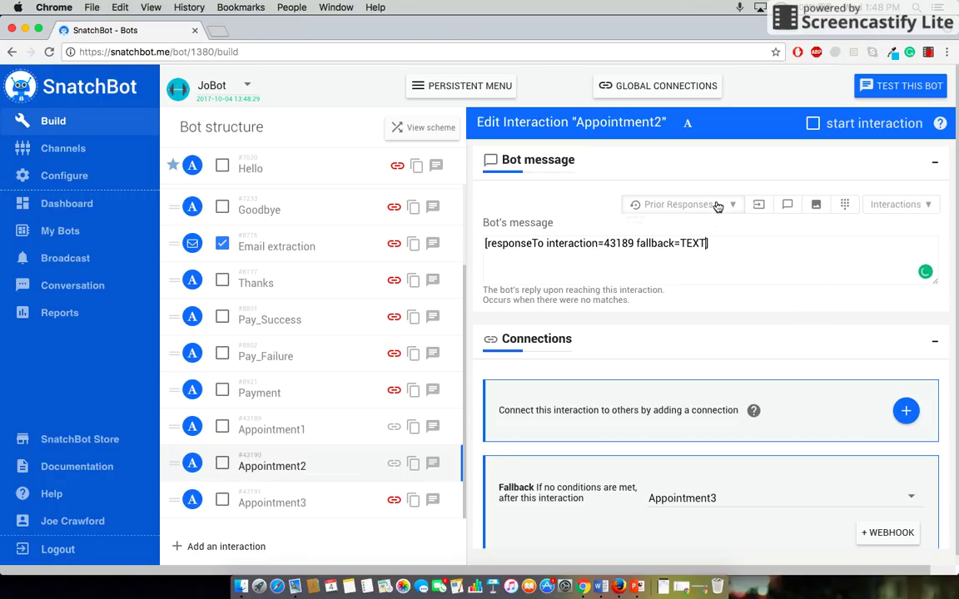
key("BackSpace")
key("BackSpace")
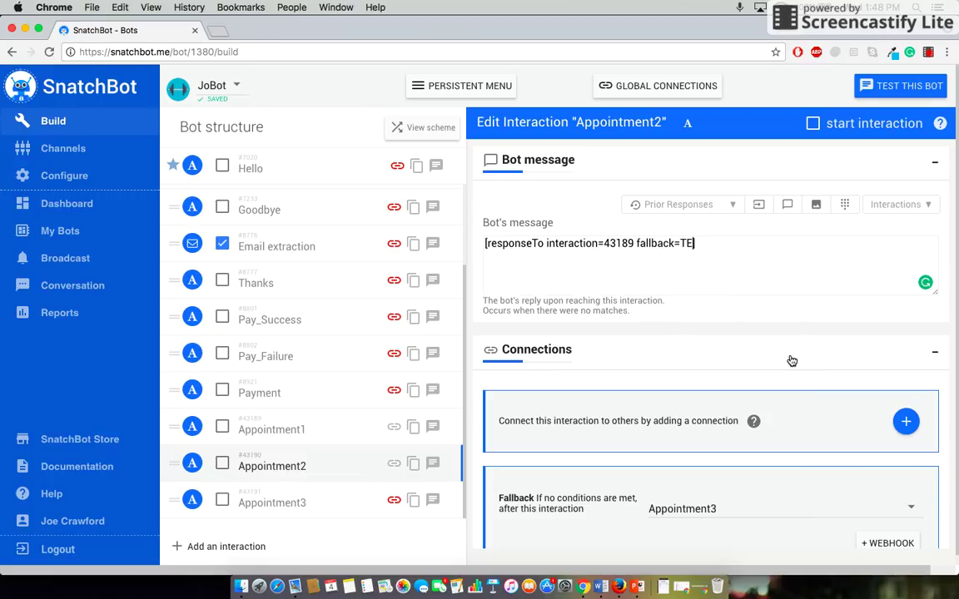
- Set fallback 'Sorry, I don't understand. Let's start over.' and append 'it is. Any particular time?'
key("BackSpace")
key("BackSpace")
type("]")
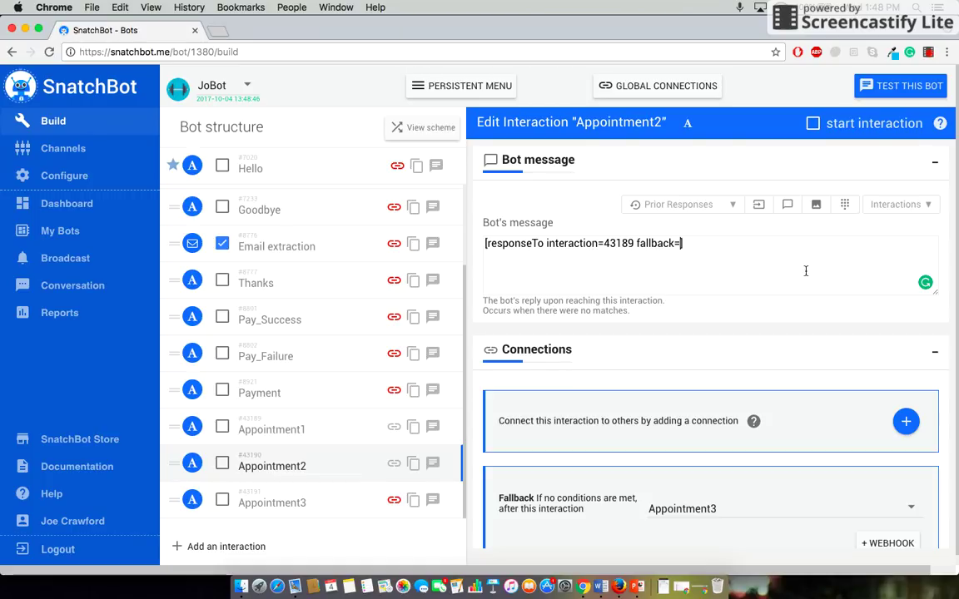
type("Sorry")
type(", I don")
type("'t unders")
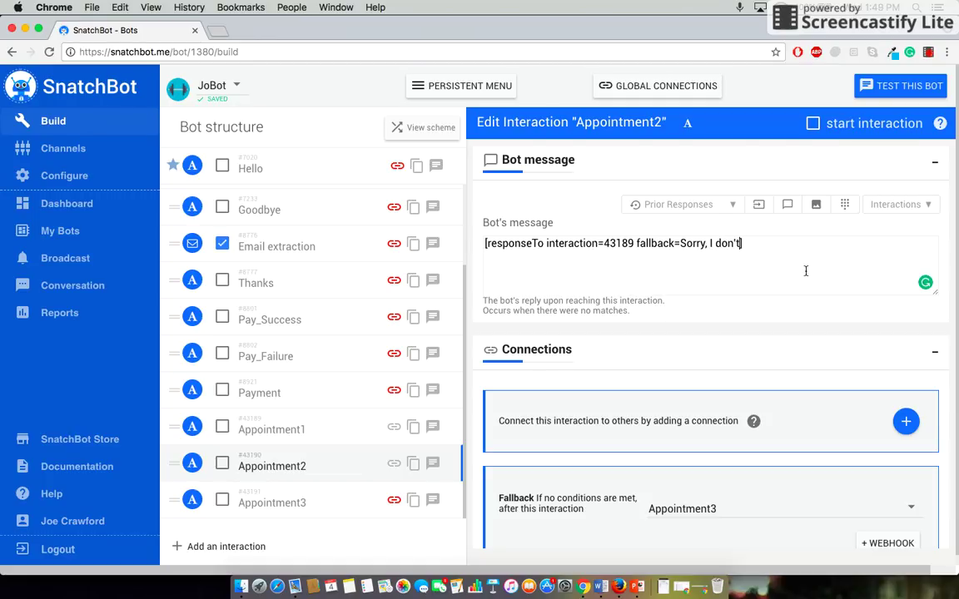
type("tand. Let's")
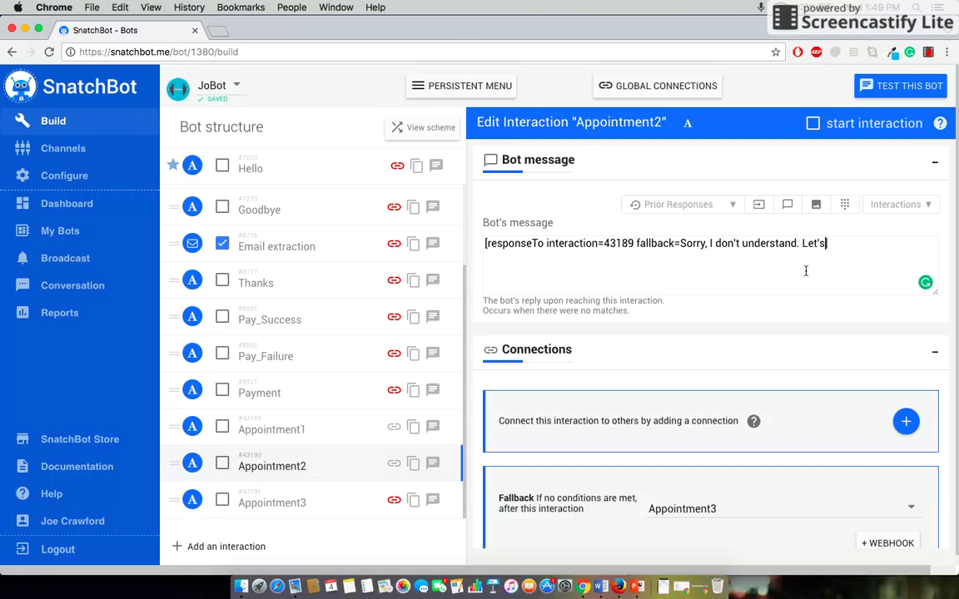
type(" start over.")
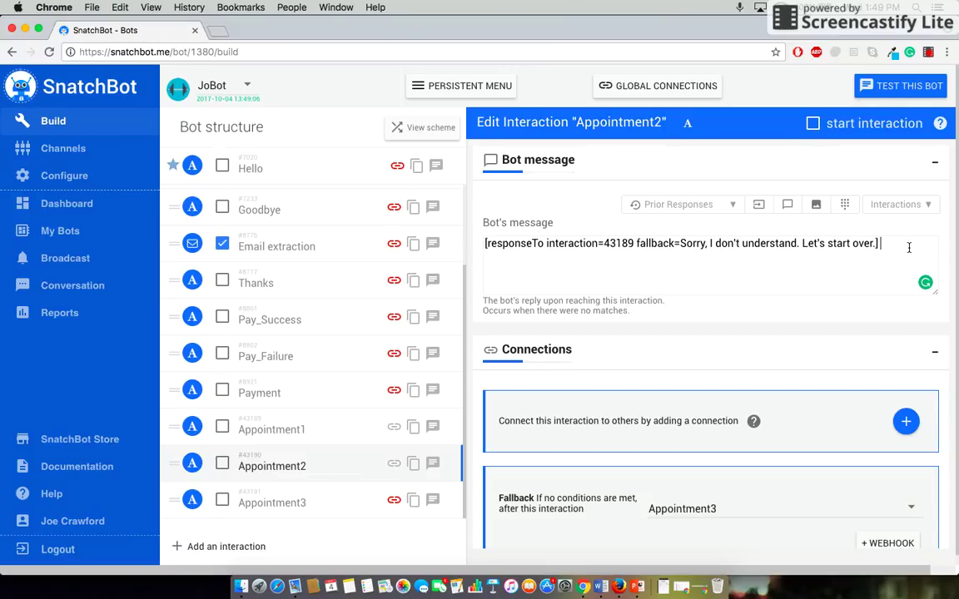
type("it is. Any")
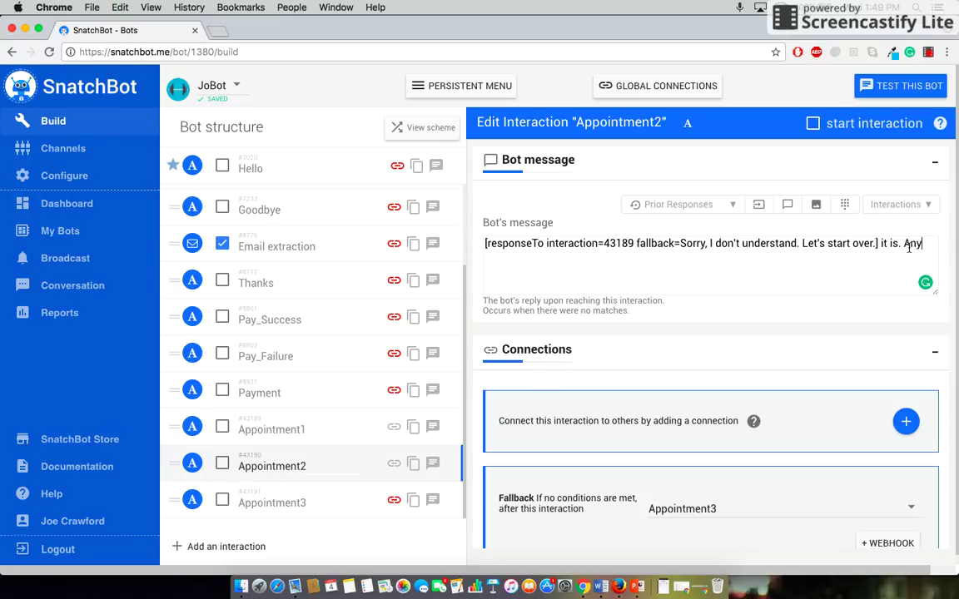
type(" particular time?")
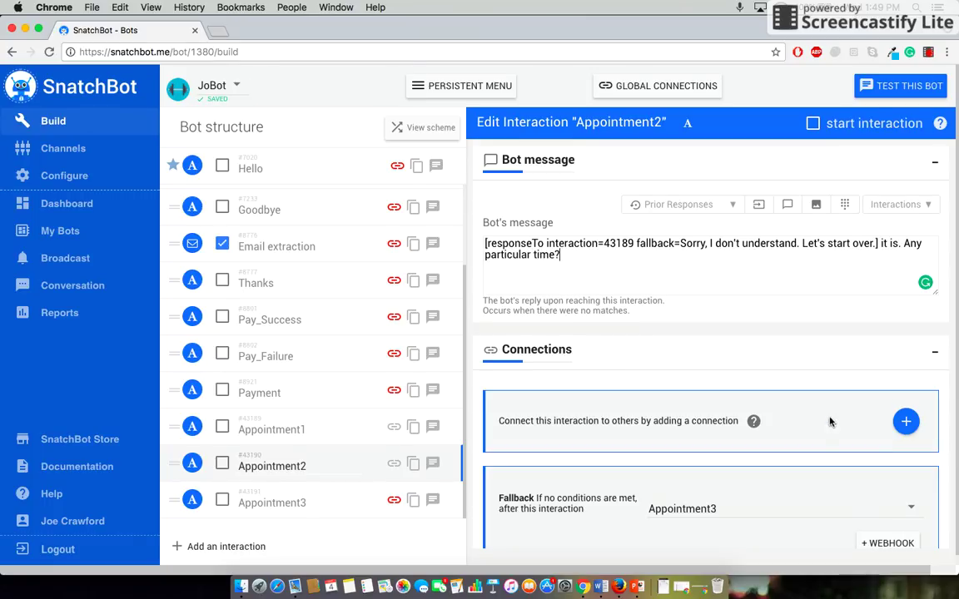
scroll(824, 416, "down", 4)
scroll(791, 391, "up", 4)
scroll(776, 360, "down", 4)
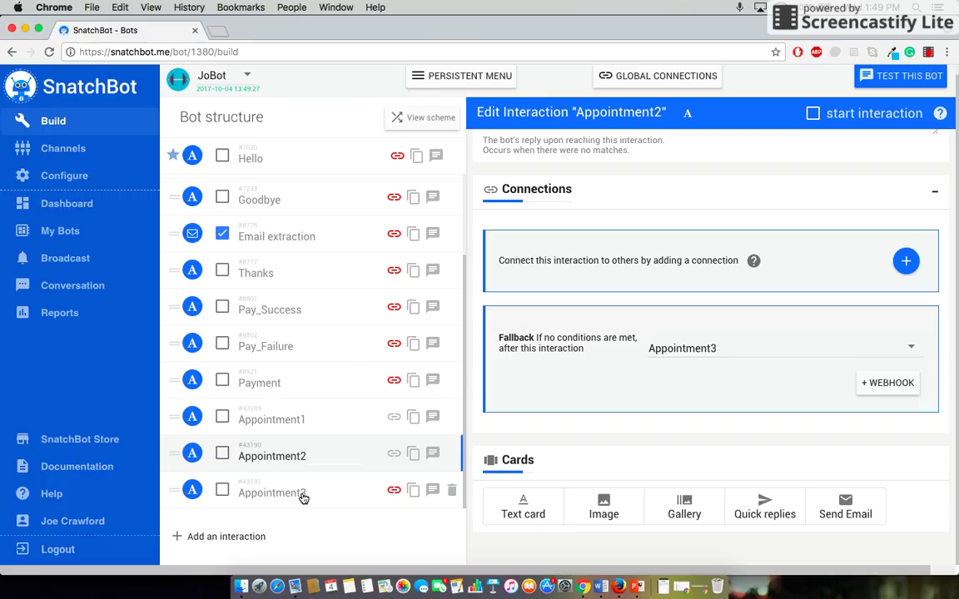
scroll(839, 387, "up", 4)
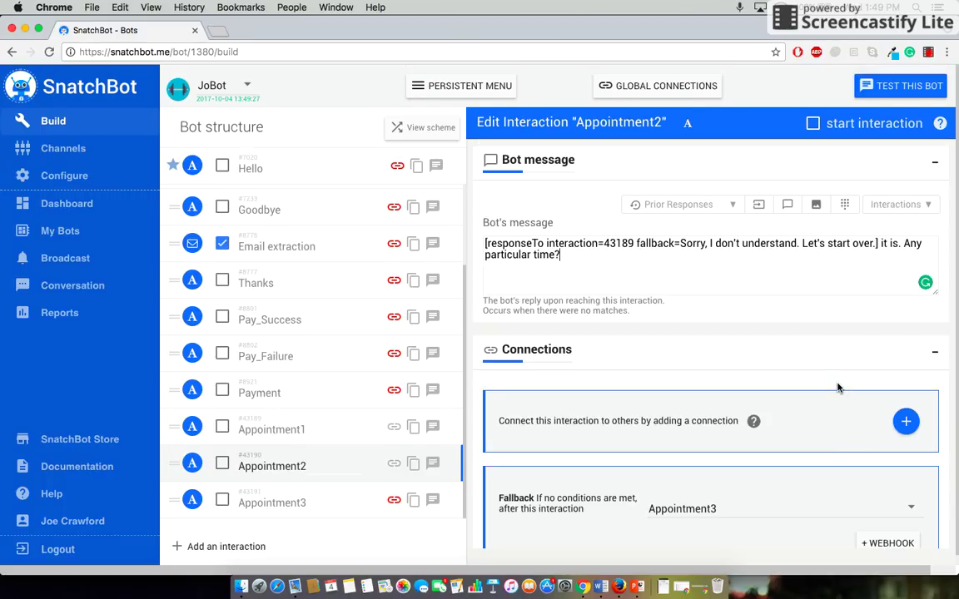
- Review Appointment3's day-and-time confirmation message, then start a JoBot test chat
left_click(291, 506)
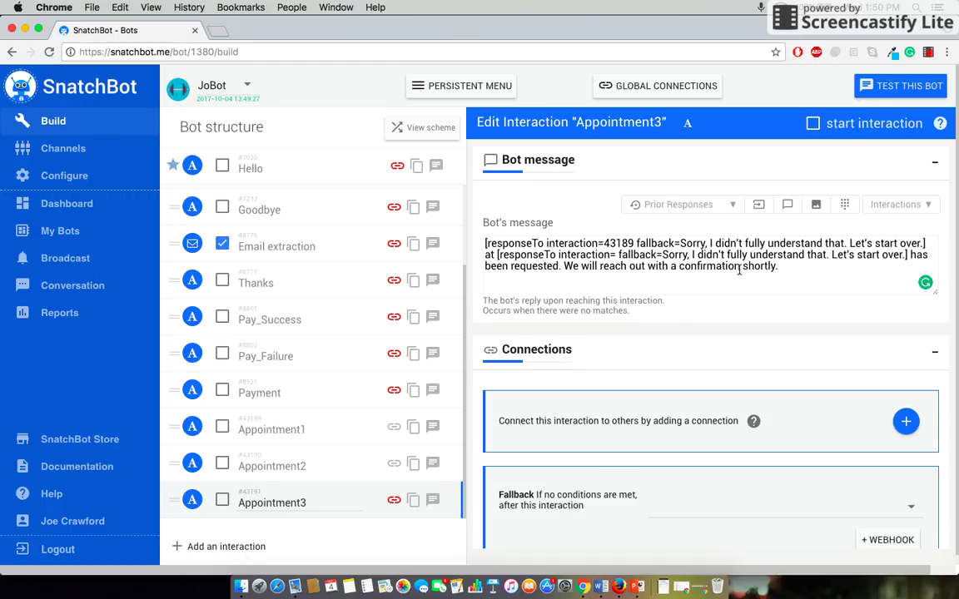
scroll(736, 271, "down", 1)
scroll(737, 275, "up", 1)
left_click(905, 86)
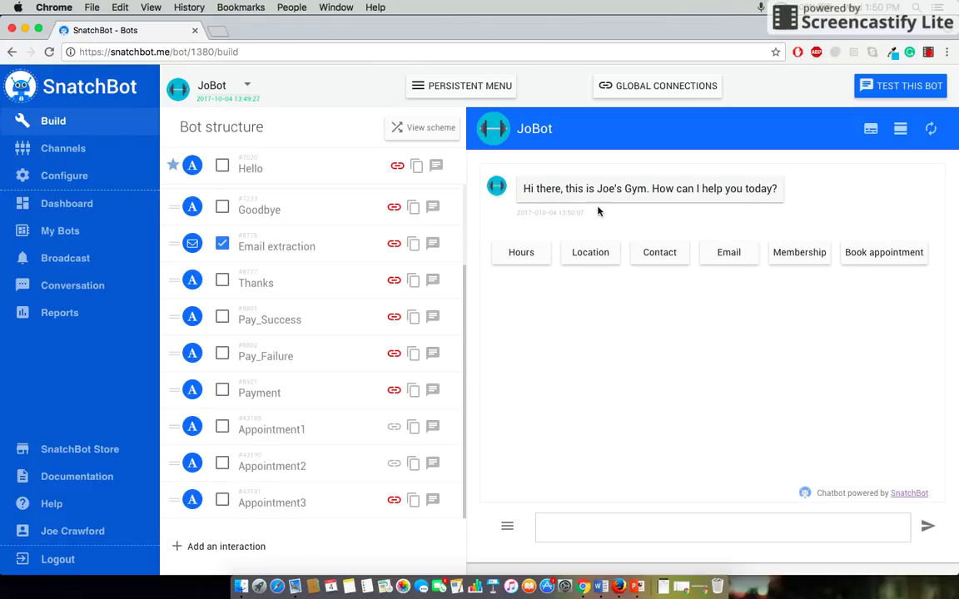
- Book an appointment in the test chat, answering Monday and 9:00 am
left_click(905, 261)
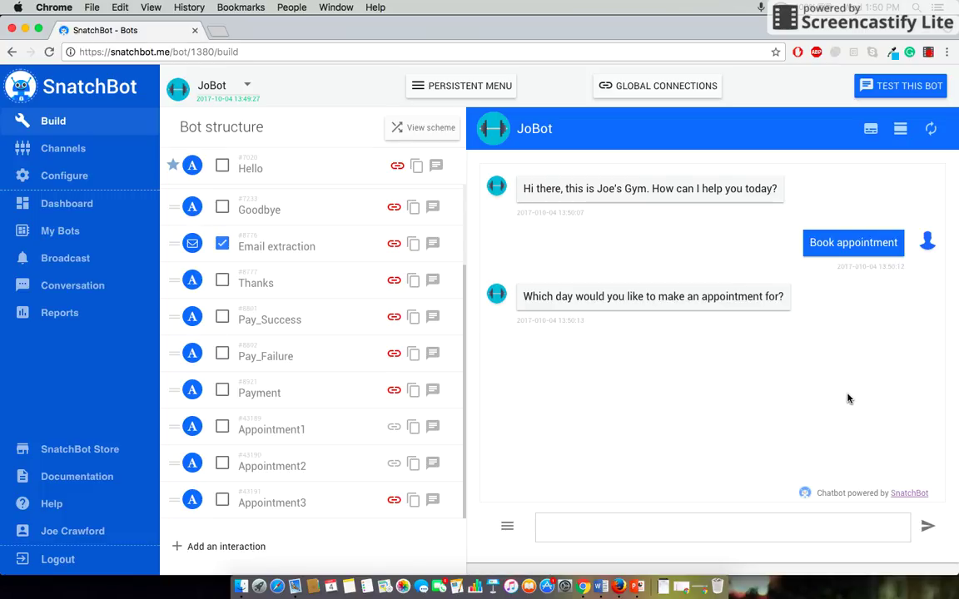
type("Monday")
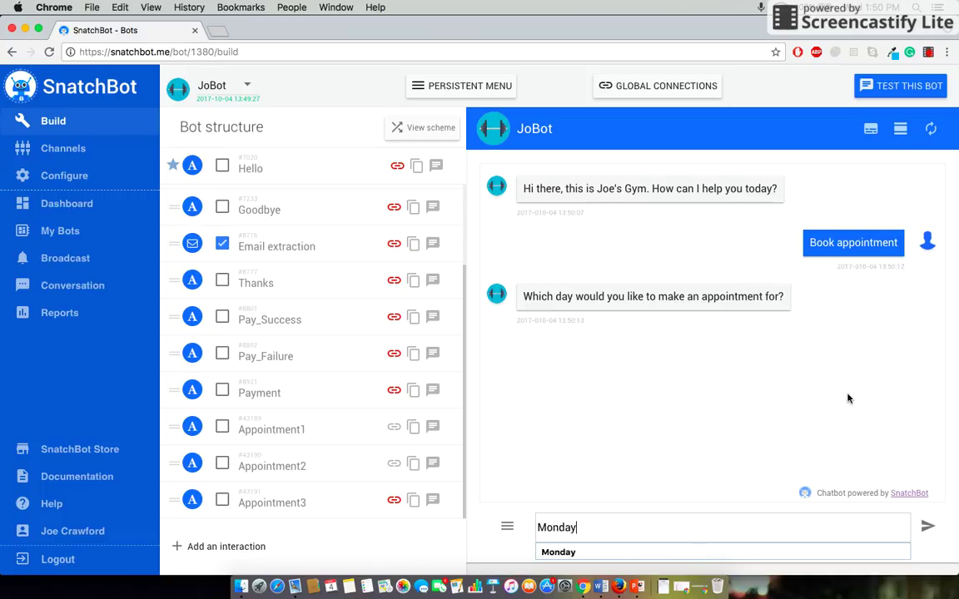
key("Return")
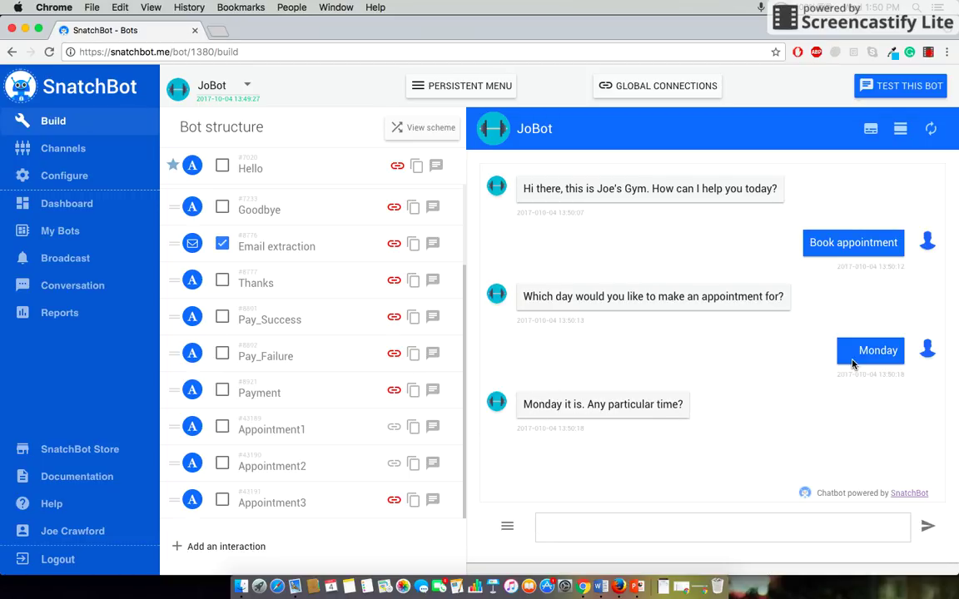
type("9:00 am")
key("Return")
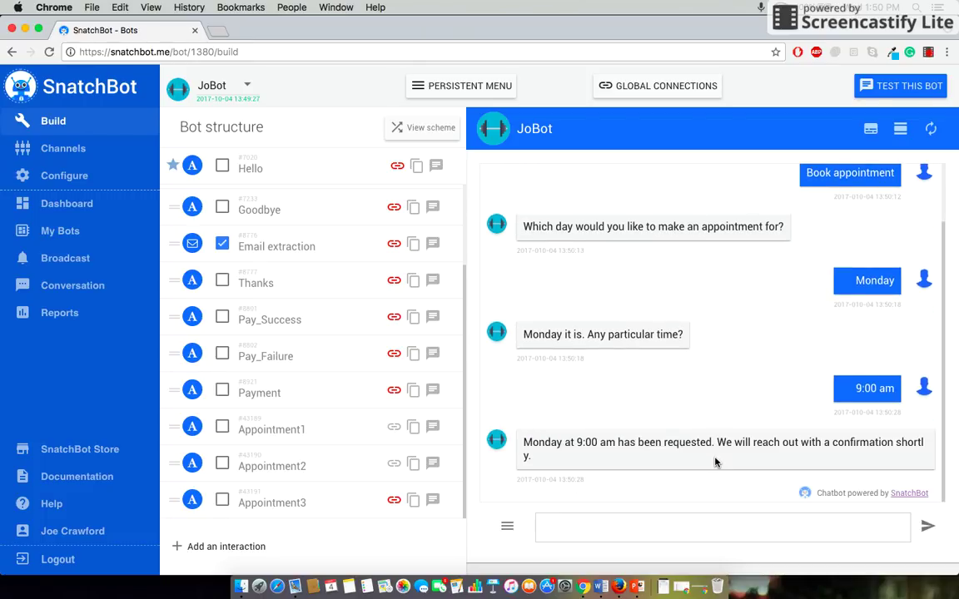